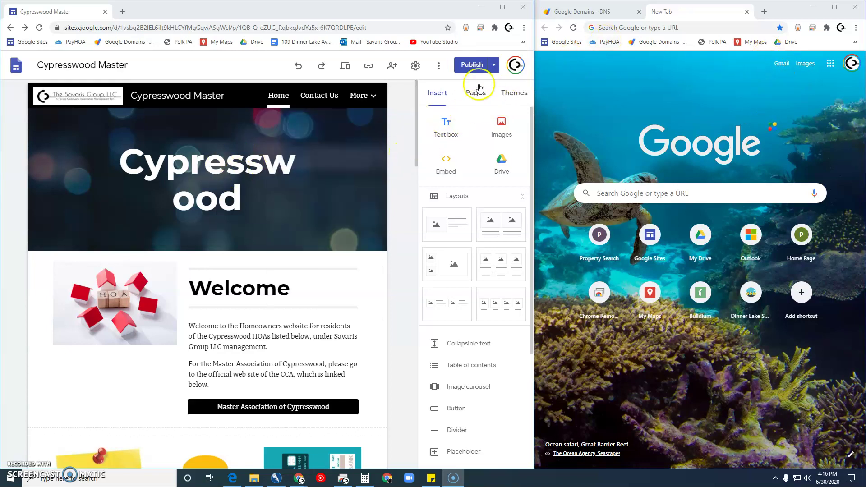
Step: Open the custom URL settings of the Cypresswood Master site
left_click(419, 71)
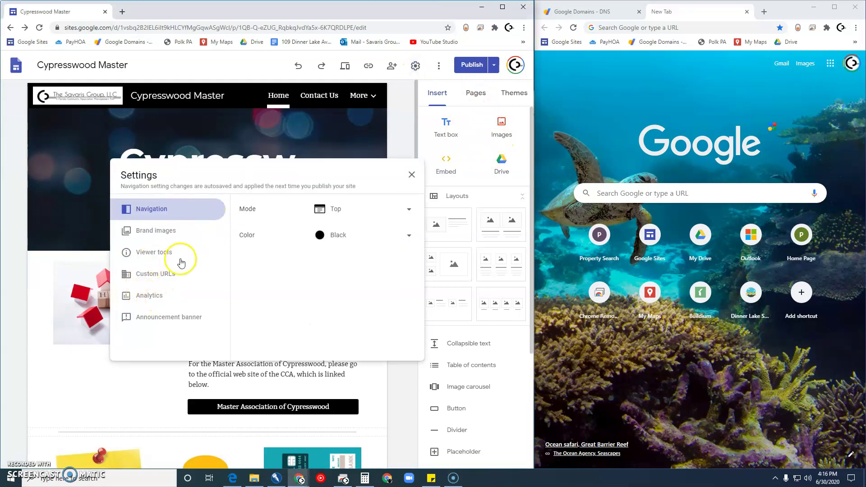
left_click(178, 277)
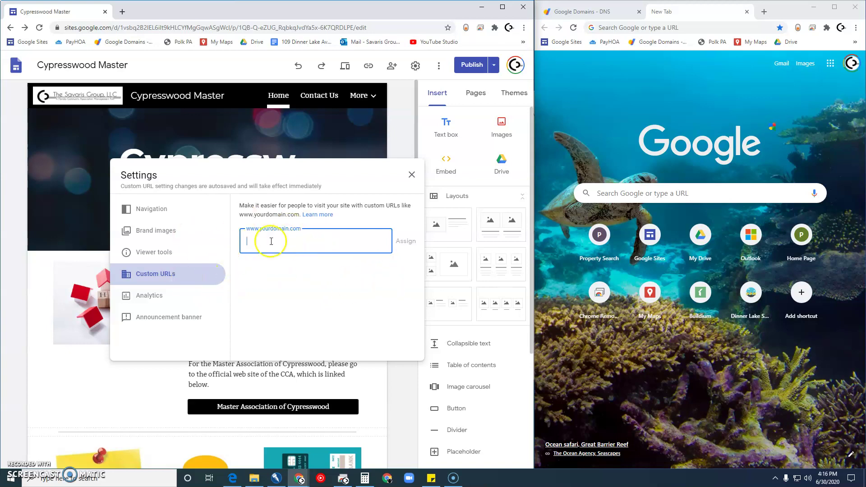
Step: Search the web for "google domains" in the other browser window and open the Google Domains website
left_click(659, 30)
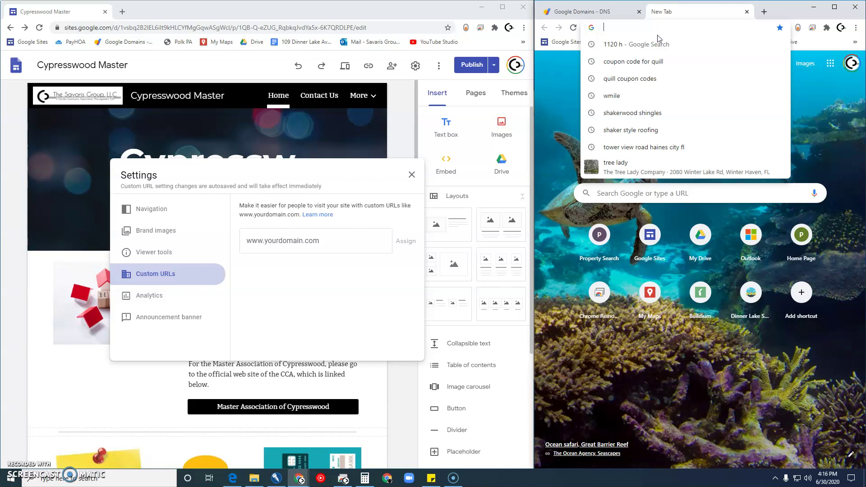
type("google domains")
key("Return")
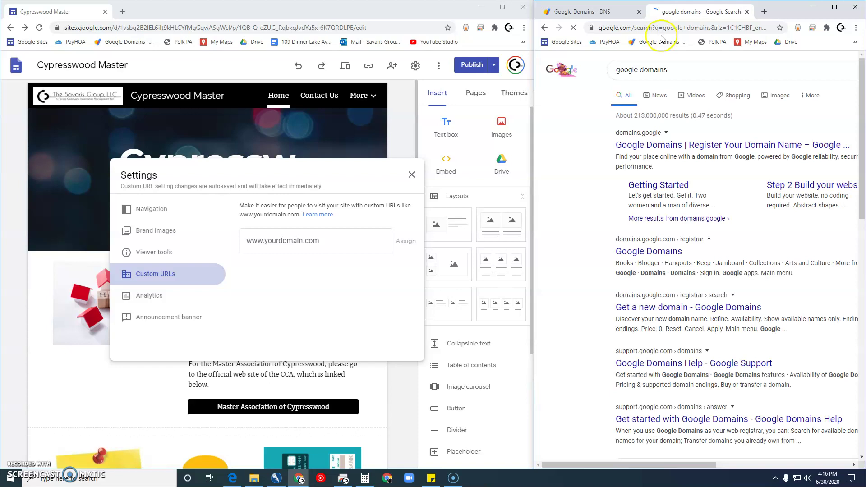
left_click(670, 144)
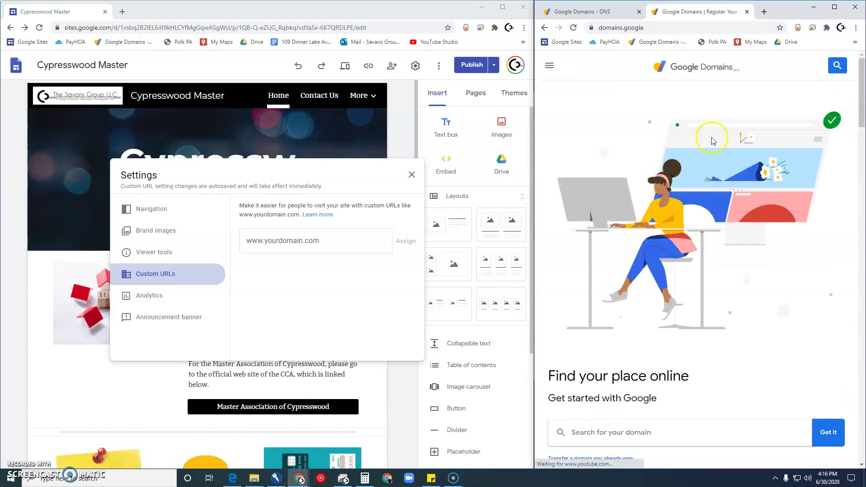
scroll(602, 285, "down", 9)
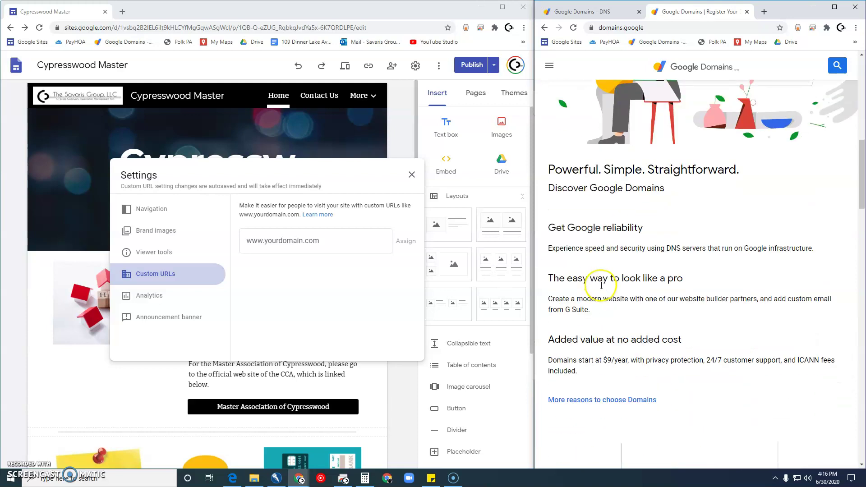
left_click(549, 65)
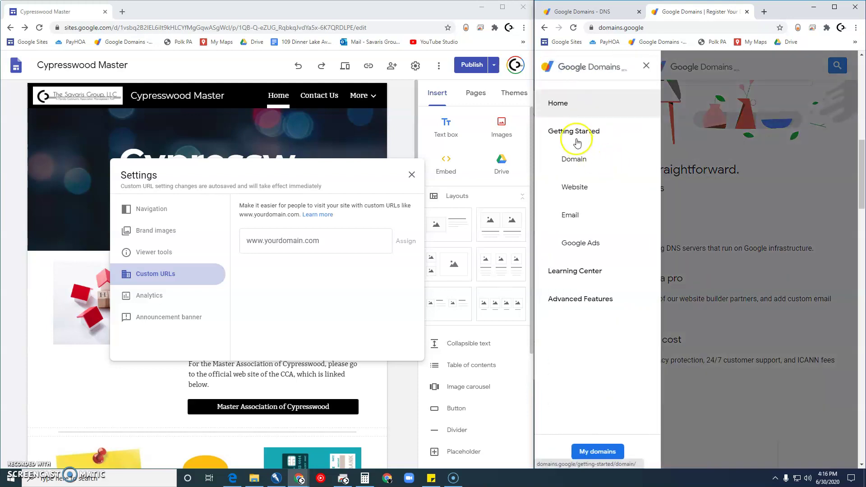
left_click(585, 171)
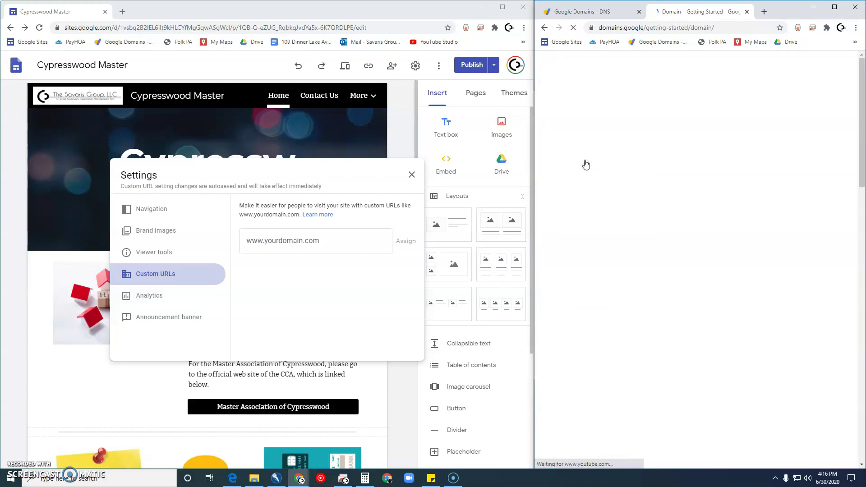
left_click(546, 28)
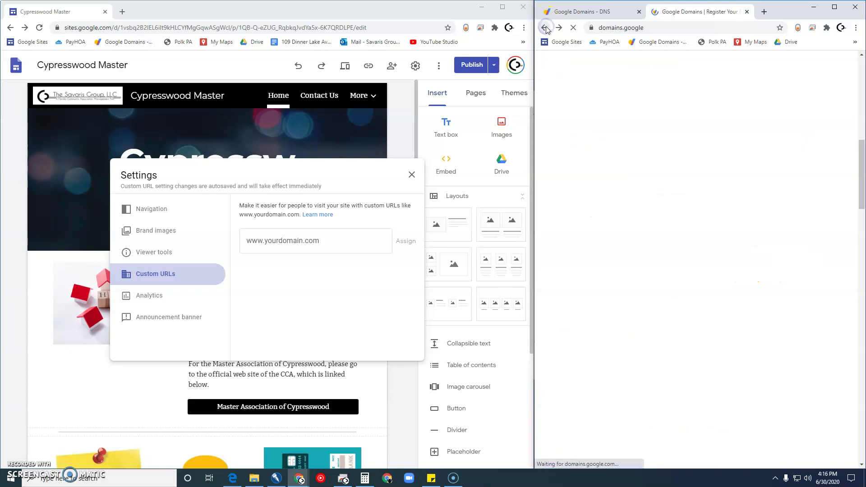
left_click(546, 28)
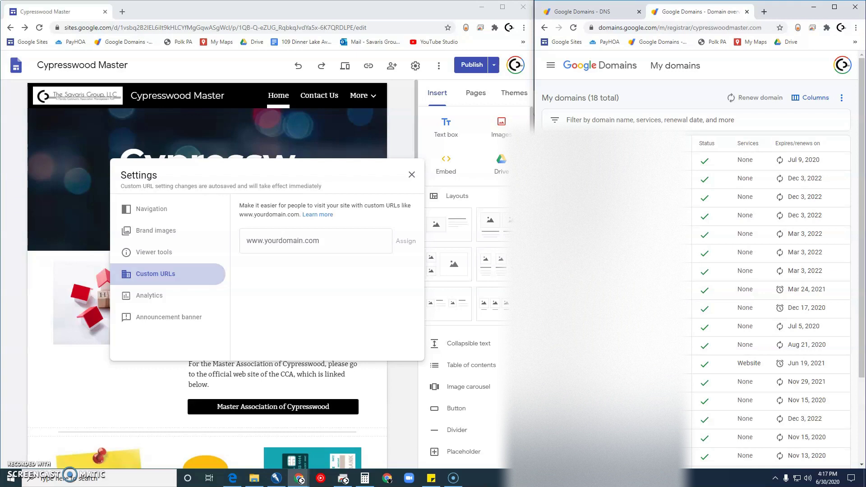
Step: Open cypresswoodmaster.com from the list of owned domains and go to its DNS settings
left_click(640, 235)
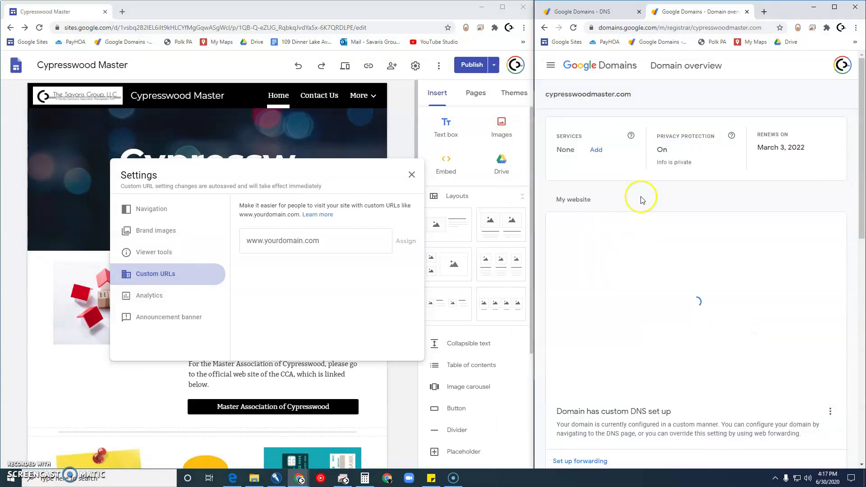
scroll(668, 221, "down", 8)
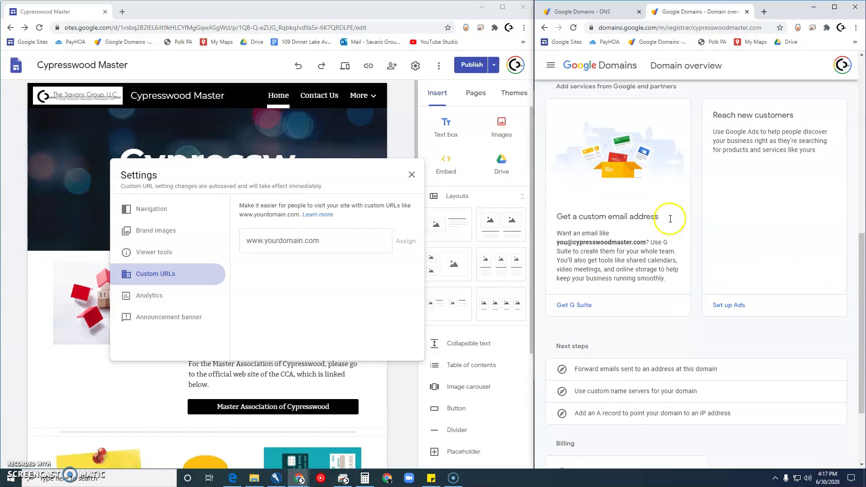
scroll(670, 221, "down", 3)
scroll(667, 276, "up", 7)
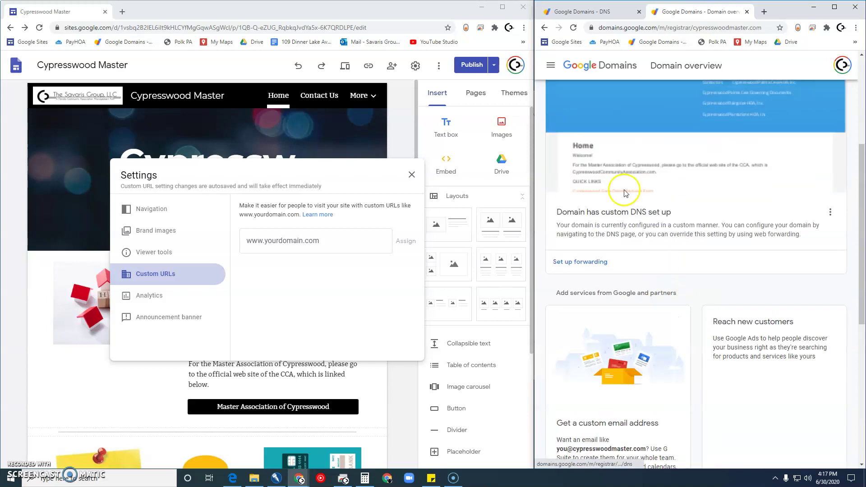
scroll(625, 193, "up", 5)
left_click(551, 65)
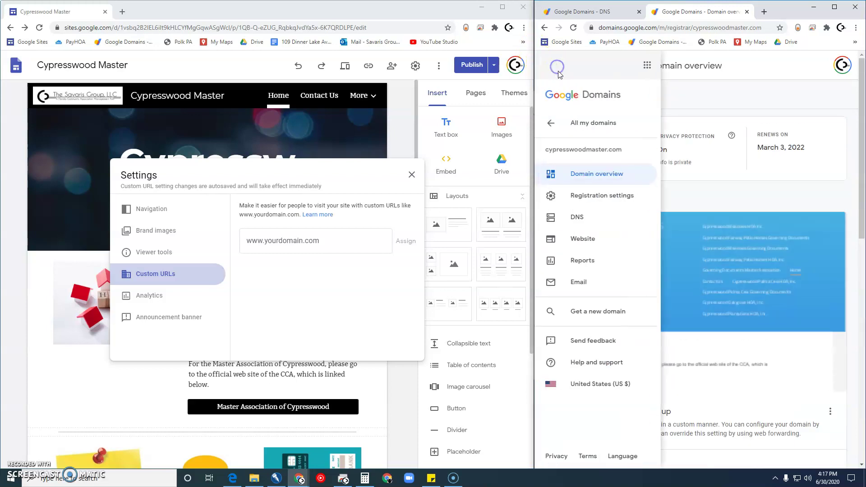
left_click(589, 224)
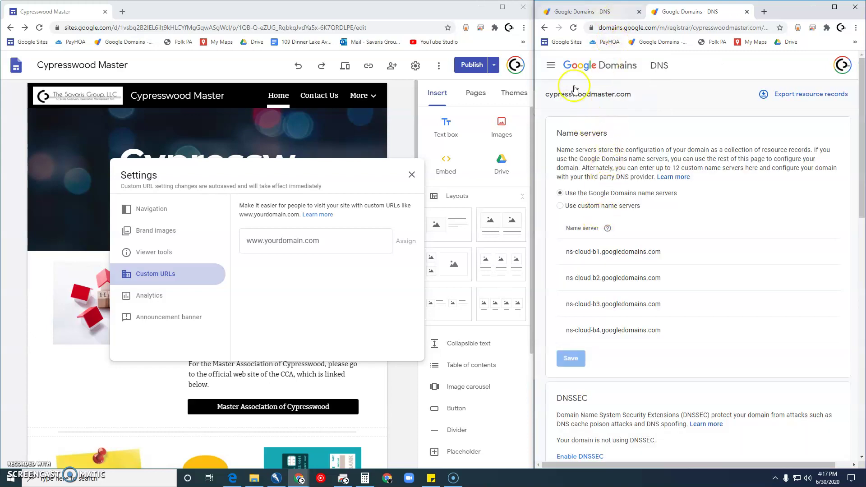
Step: Delete the A, MX, ftp CNAME and www CNAME entries from the custom resource records of cypresswoodmaster.com
scroll(602, 213, "down", 6)
scroll(602, 216, "down", 7)
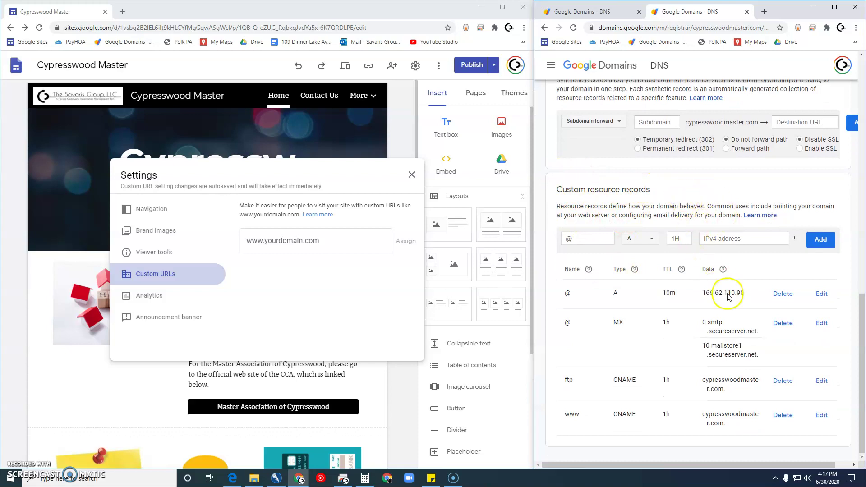
left_click(787, 298)
left_click(603, 272)
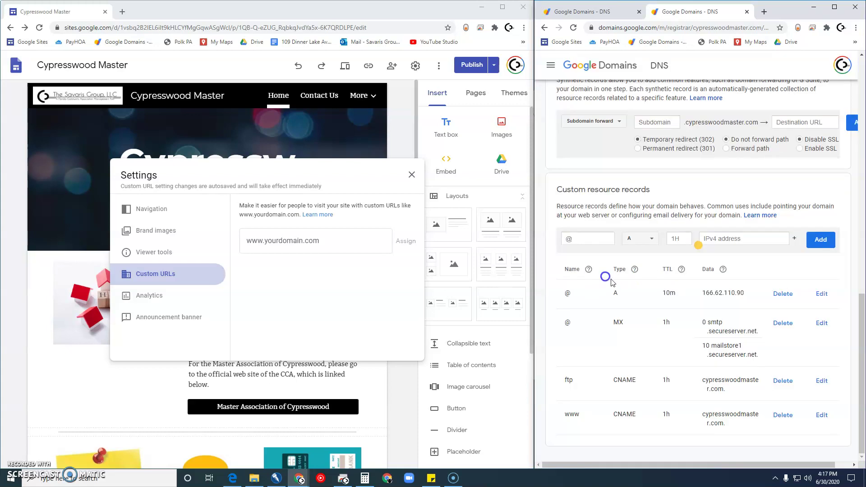
left_click(782, 323)
left_click(602, 271)
left_click(783, 380)
left_click(602, 271)
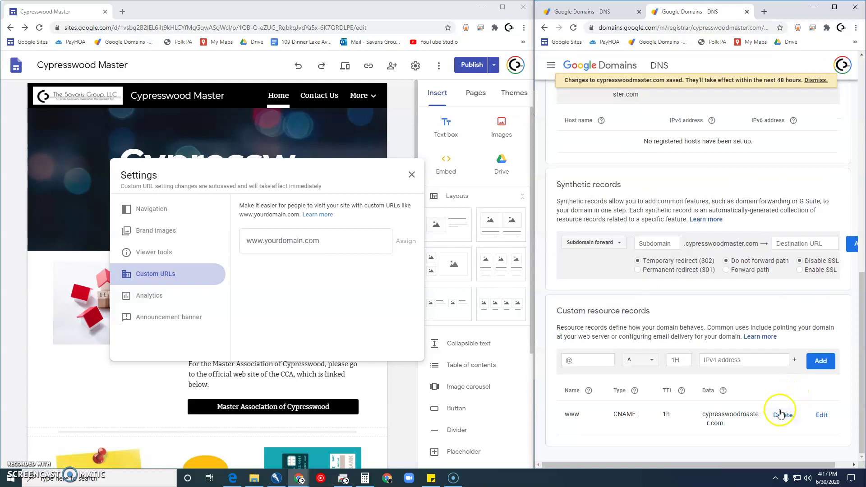
left_click(783, 415)
left_click(603, 271)
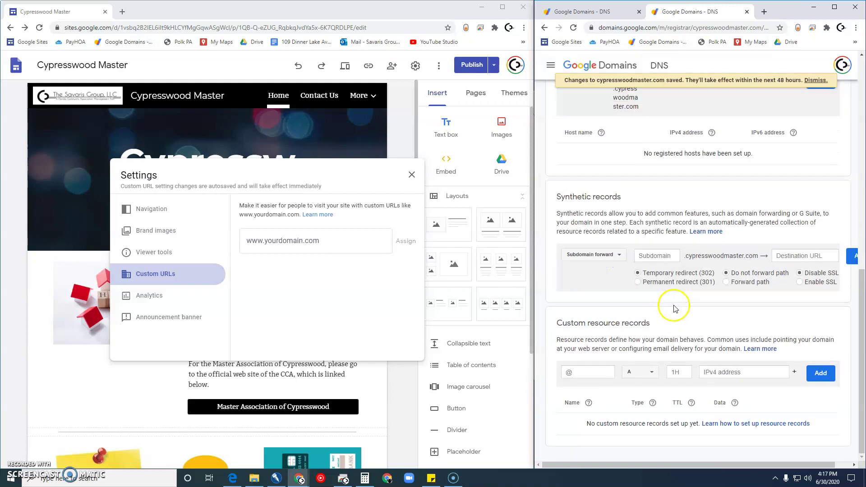
Step: Move the savaris.org DNS page into the Google Sites browser window and show its custom resource records for reference
left_click_drag(576, 21, 208, 15)
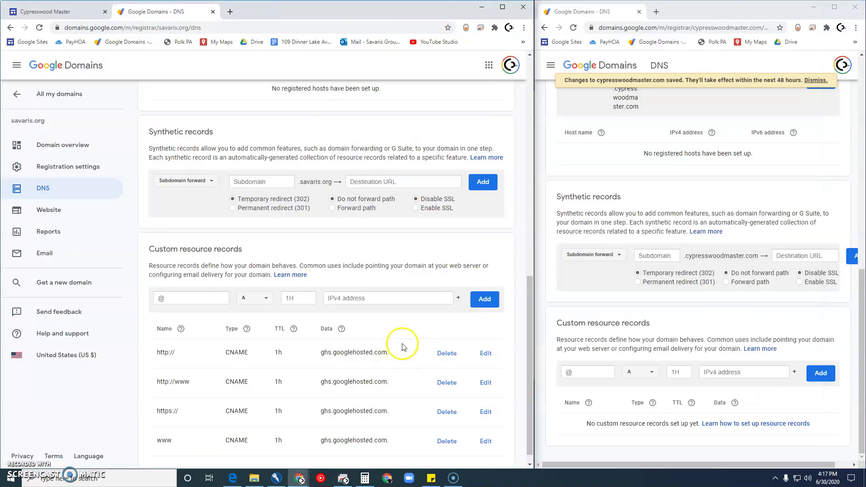
scroll(289, 315, "down", 1)
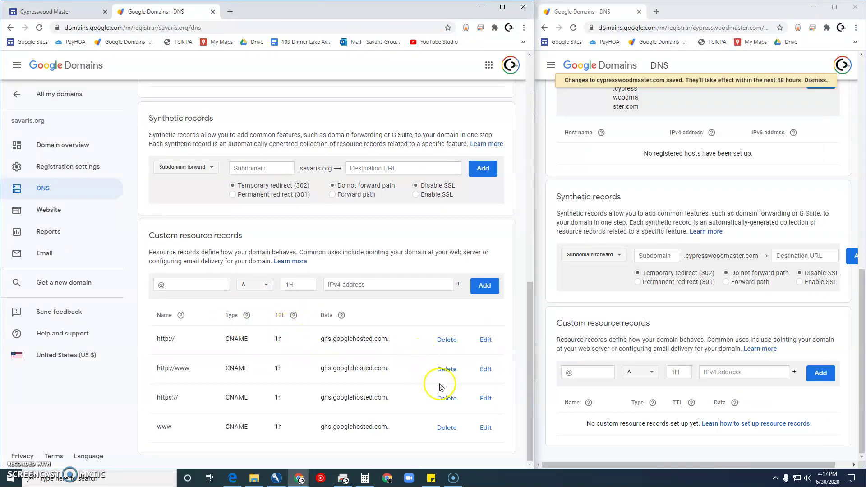
left_click_drag(389, 339, 336, 337)
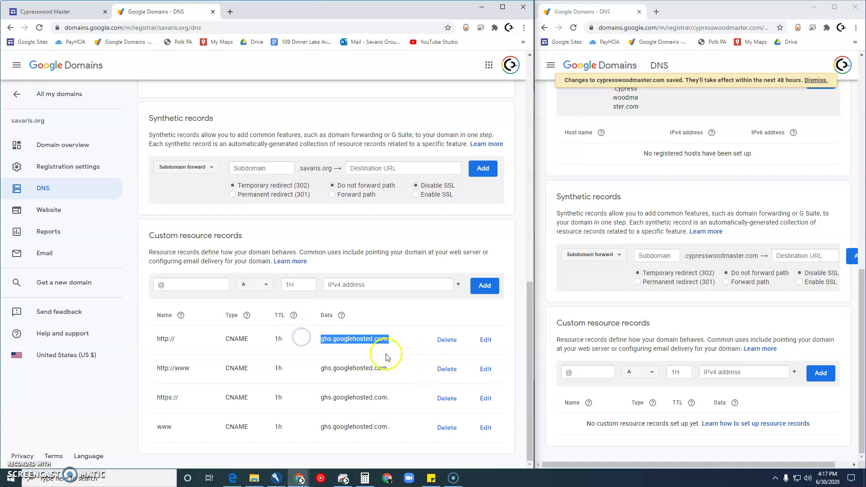
left_click(773, 373)
key("ctrl+v")
left_click(638, 373)
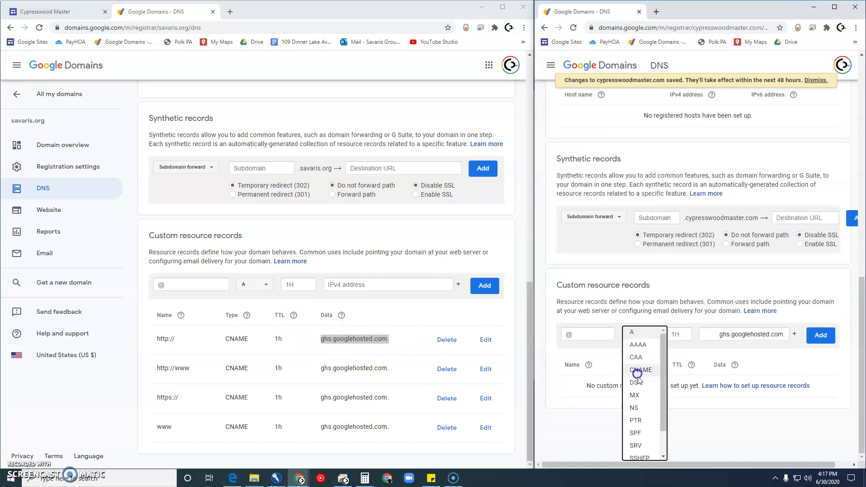
left_click(638, 371)
left_click(720, 373)
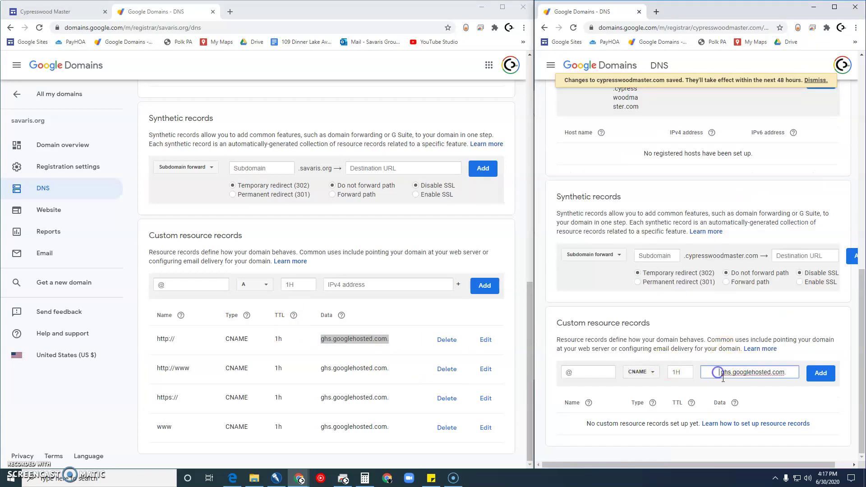
left_click(582, 372)
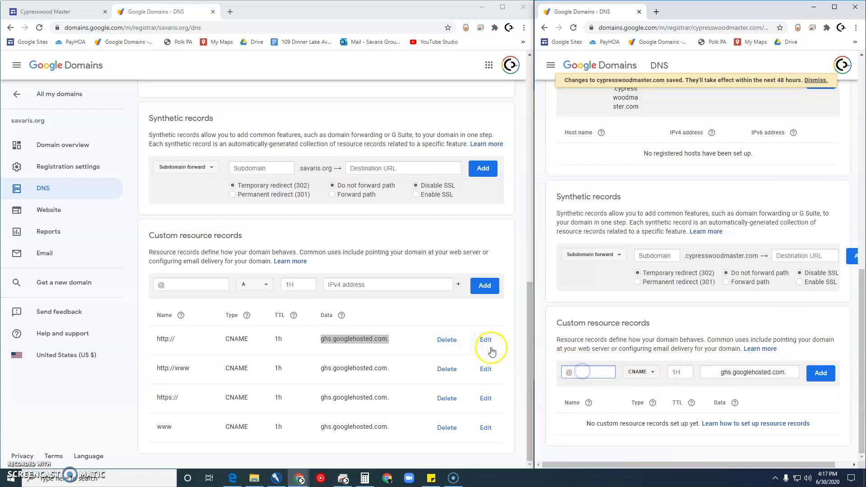
left_click_drag(176, 339, 147, 339)
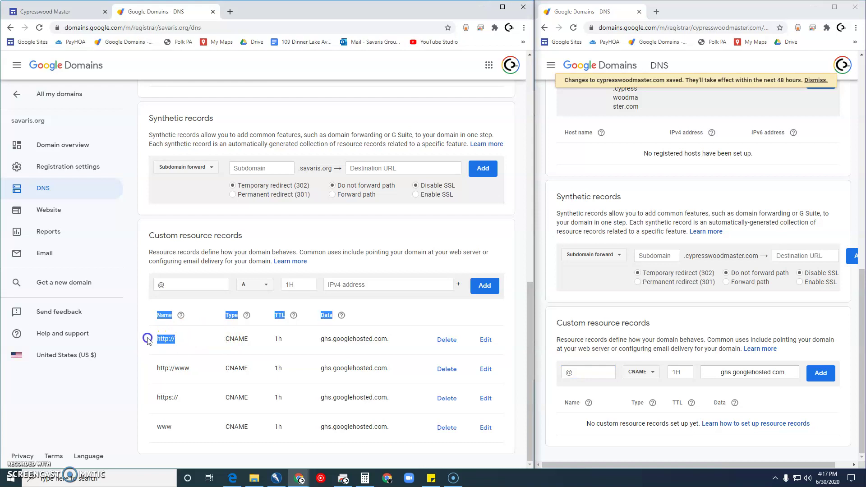
left_click(172, 337)
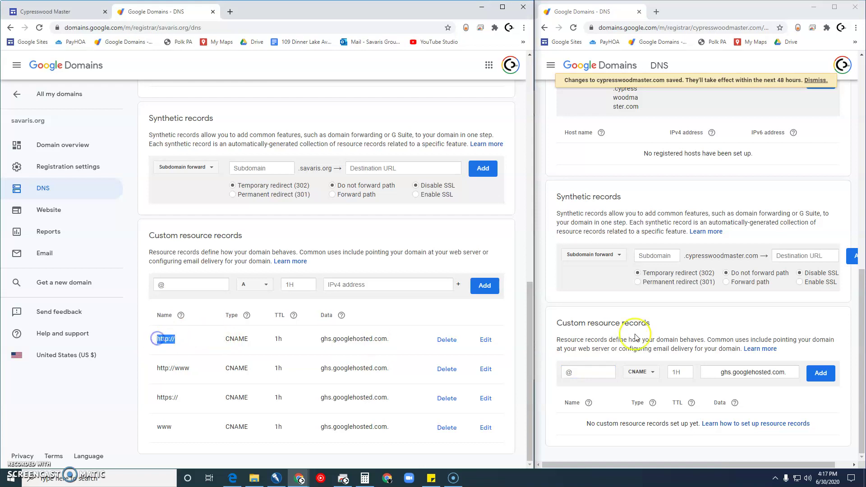
left_click(597, 370)
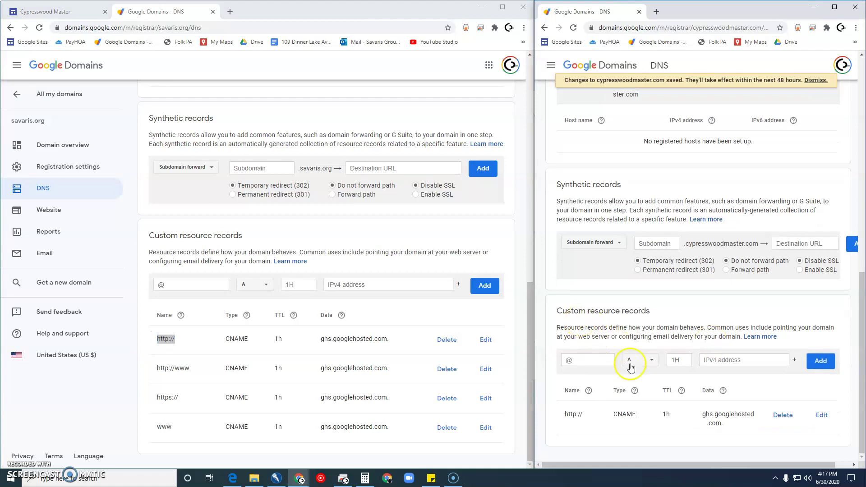
left_click_drag(157, 368, 180, 367)
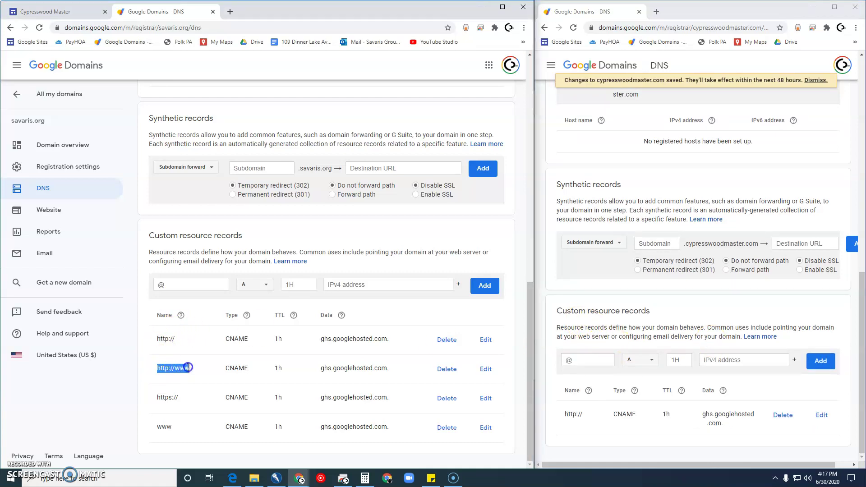
key("ctrl+c")
left_click(566, 361)
key("ctrl+v")
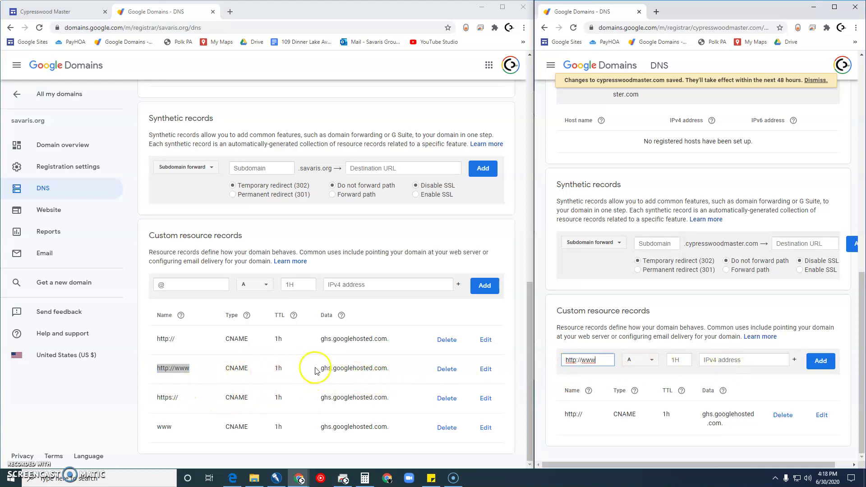
left_click_drag(320, 369, 338, 368)
key("ctrl+c")
left_click(707, 359)
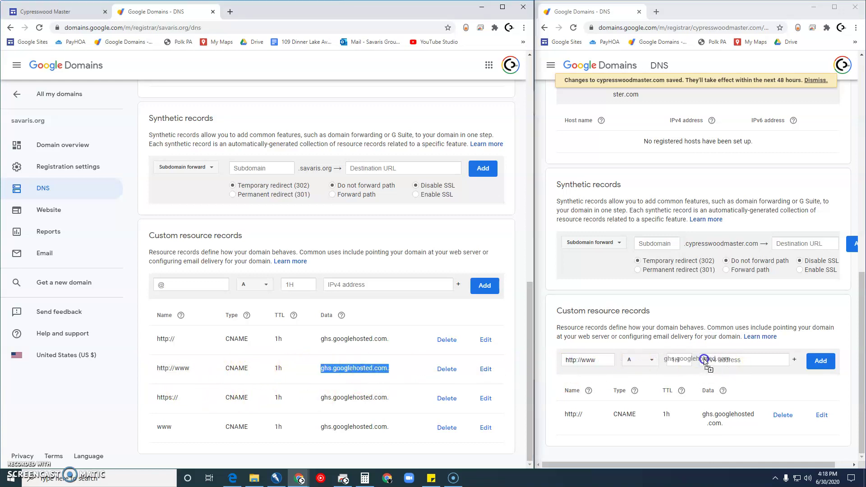
key("ctrl+v")
left_click(639, 359)
left_click(638, 368)
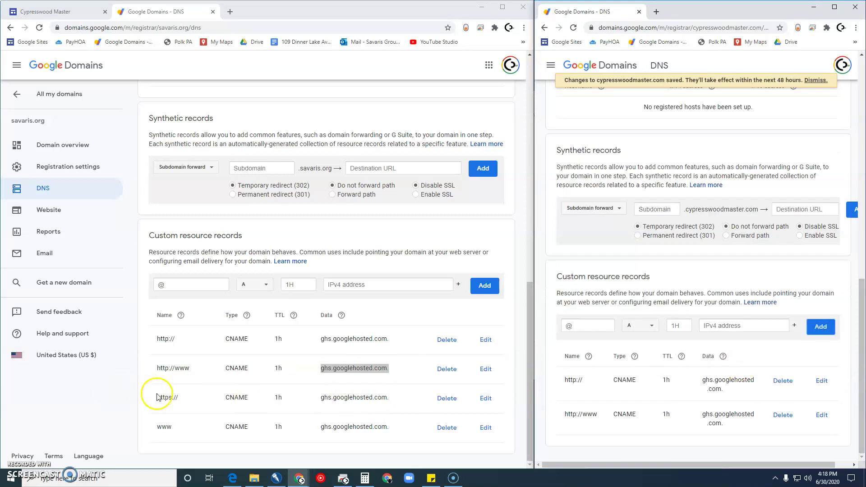
left_click_drag(157, 397, 176, 397)
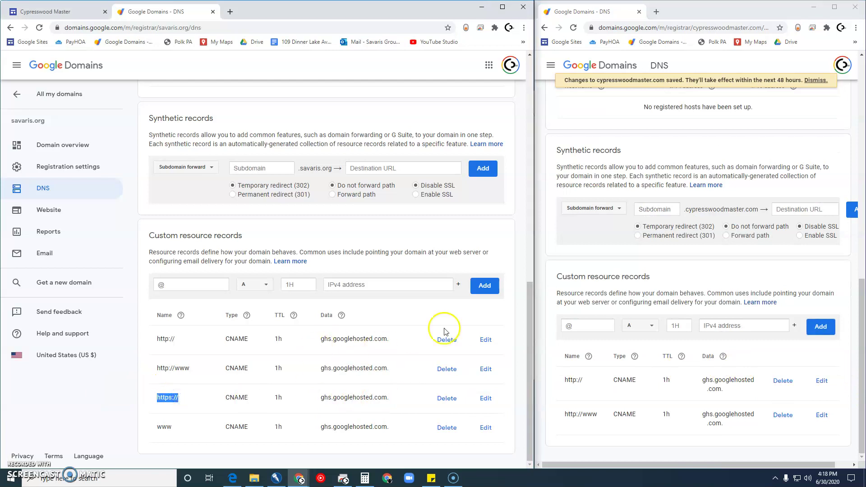
left_click(599, 329)
left_click_drag(322, 398, 734, 323)
left_click(385, 397)
triple_click(363, 397)
left_click(640, 325)
left_click(635, 360)
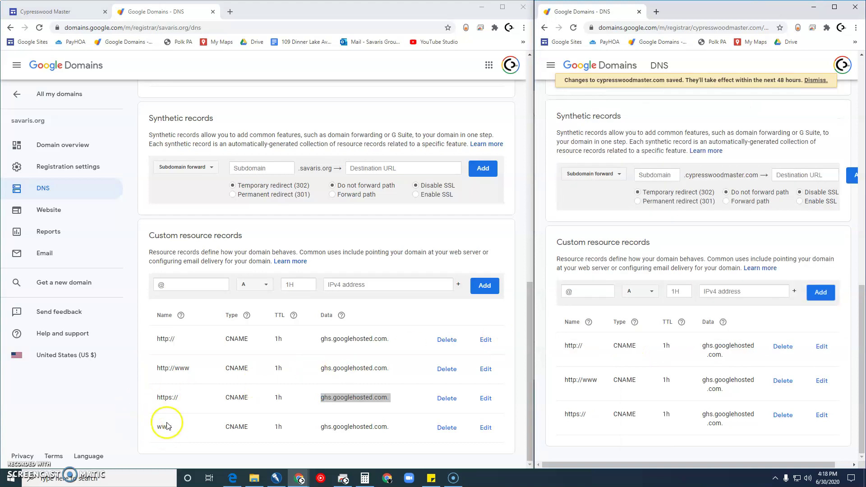
Step: Add a CNAME record named www with data ghs.googlehosted.com. to the custom resource records of cypresswoodmaster.com
left_click_drag(148, 428, 170, 429)
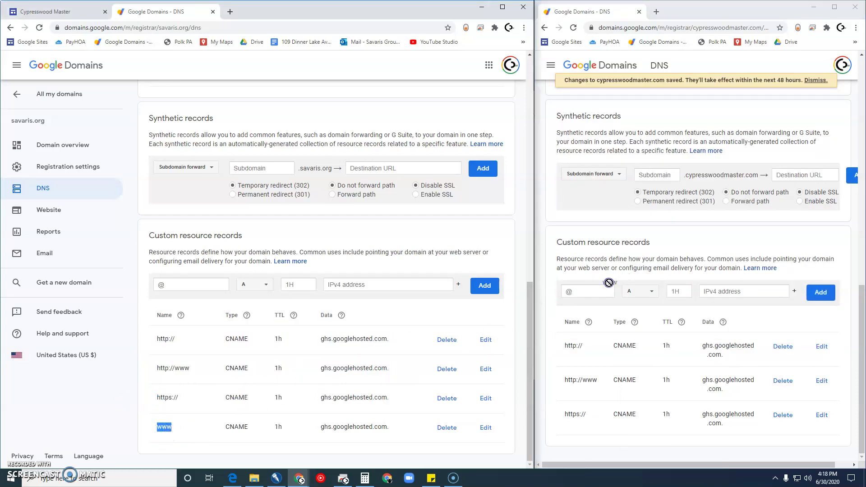
left_click_drag(608, 283, 594, 290)
left_click_drag(323, 427, 744, 291)
left_click(385, 426)
triple_click(381, 426)
left_click(638, 291)
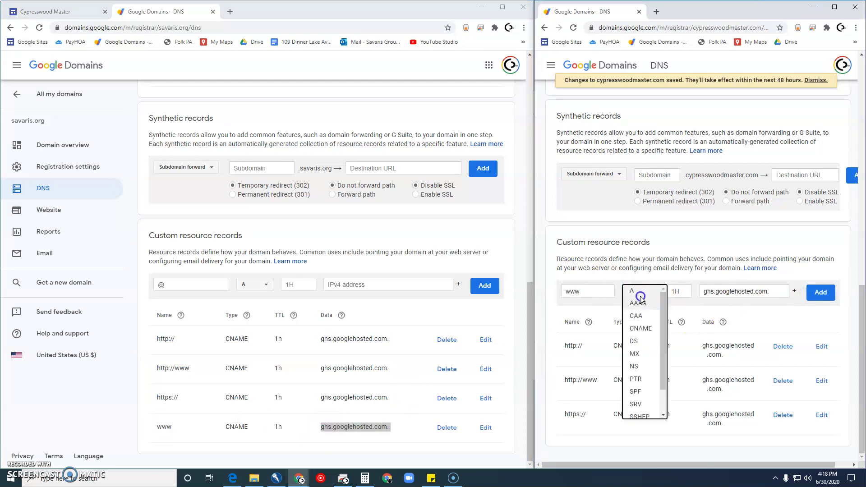
left_click(642, 333)
left_click(821, 298)
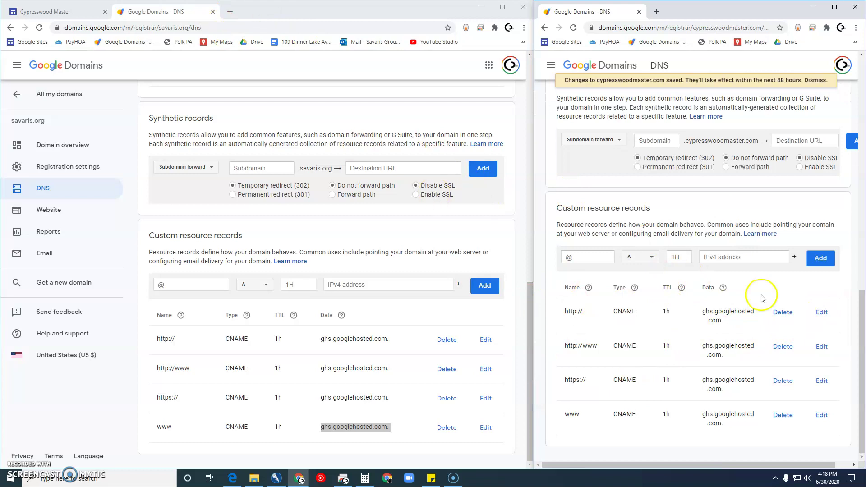
scroll(695, 299, "up", 10)
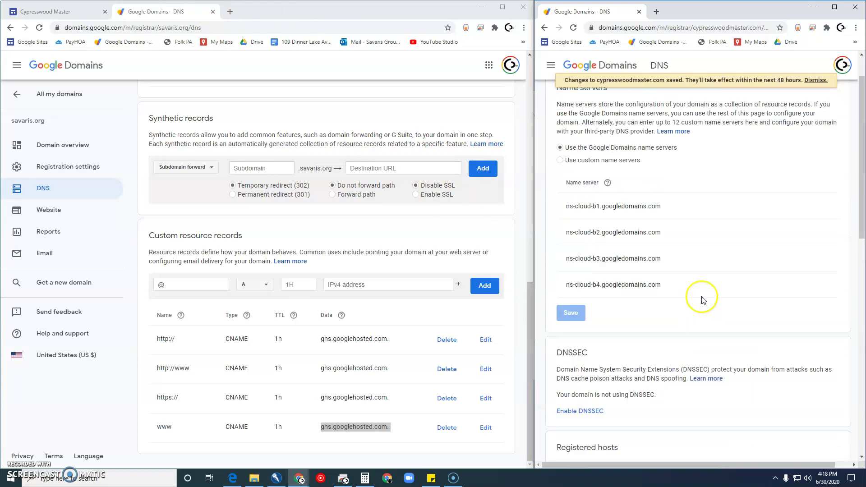
scroll(702, 300, "down", 9)
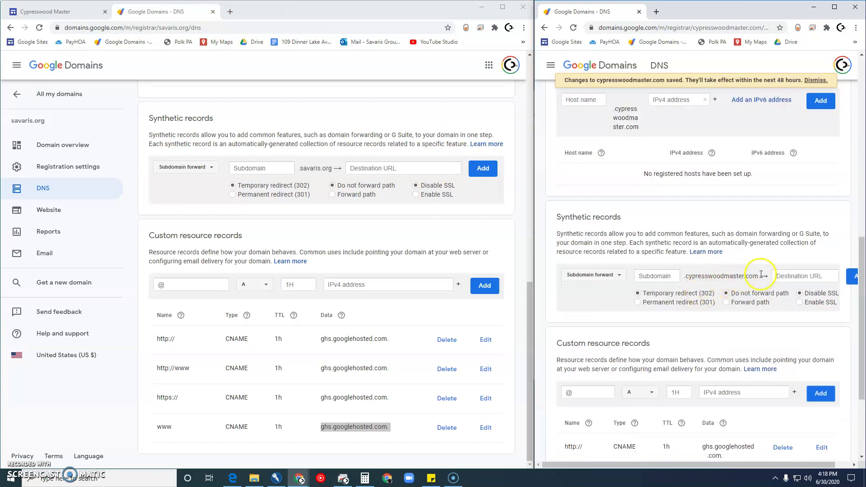
scroll(710, 284, "up", 1)
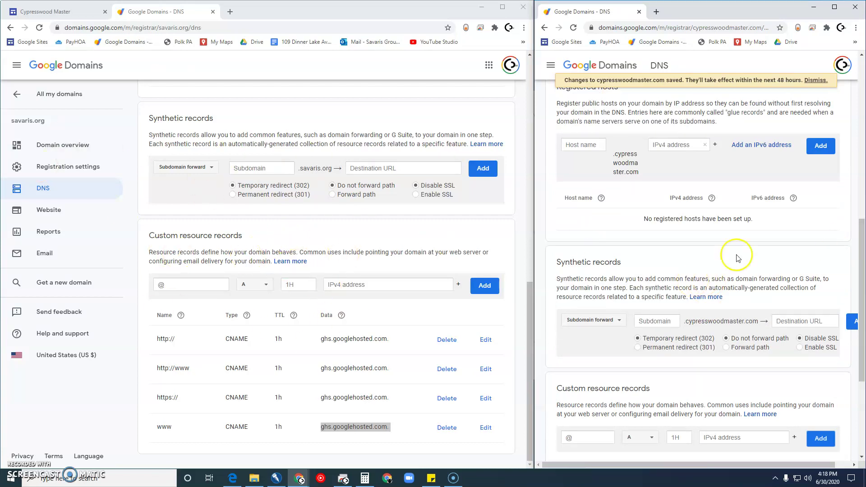
mouse_move(613, 152)
left_mouse_down()
mouse_move(640, 171)
mouse_move(622, 164)
mouse_move(623, 155)
left_mouse_up()
left_click(651, 195)
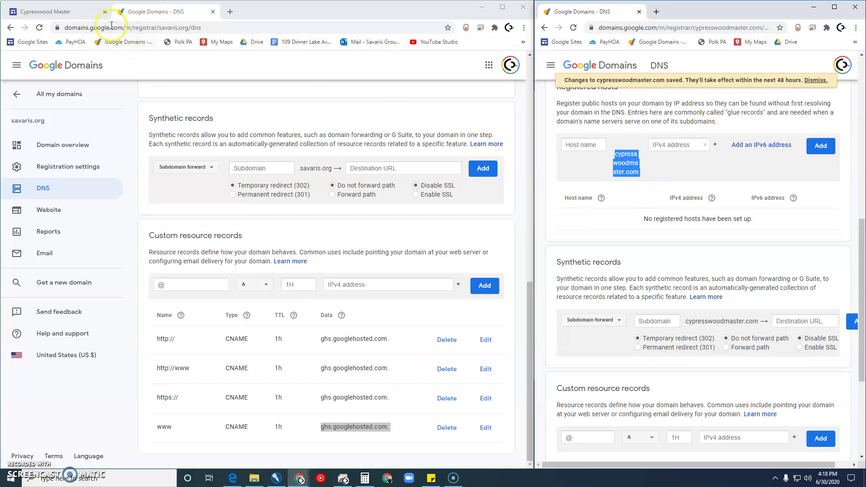
left_click(68, 12)
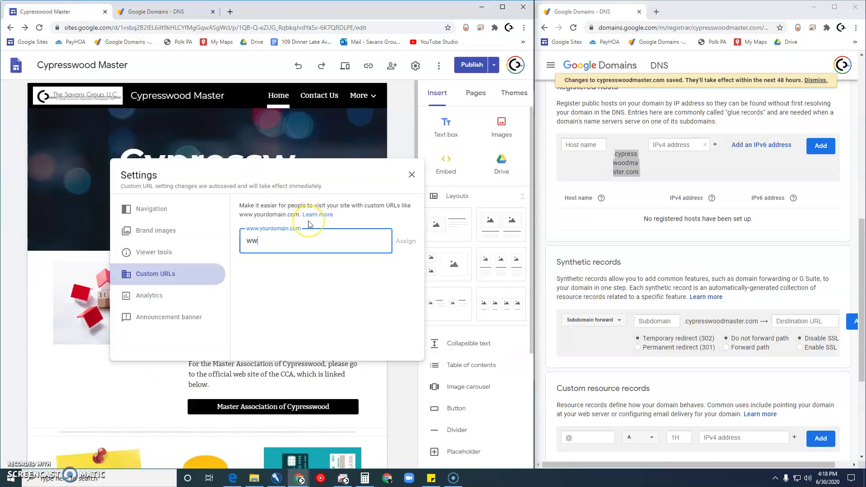
type("www.")
type("cypresswoodmaster.com")
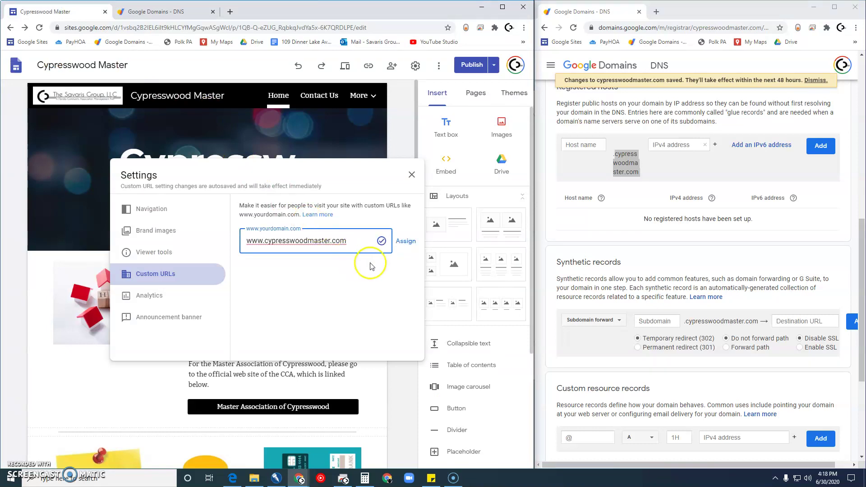
left_click(407, 244)
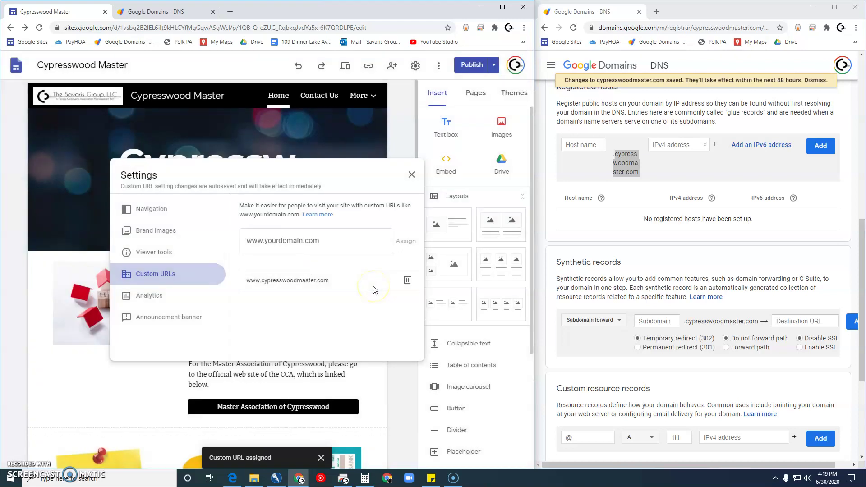
Step: Close the site settings, check the publish review for unpublished changes, and return to the editor
left_click(412, 175)
left_click(472, 65)
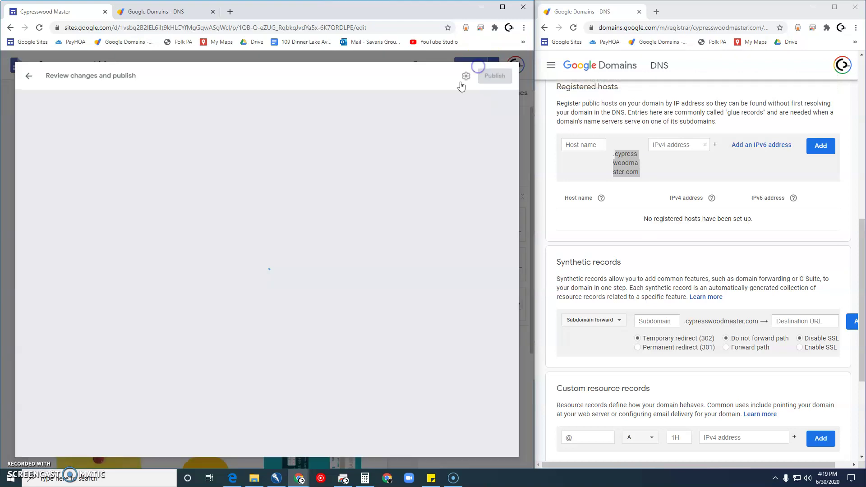
left_click(15, 65)
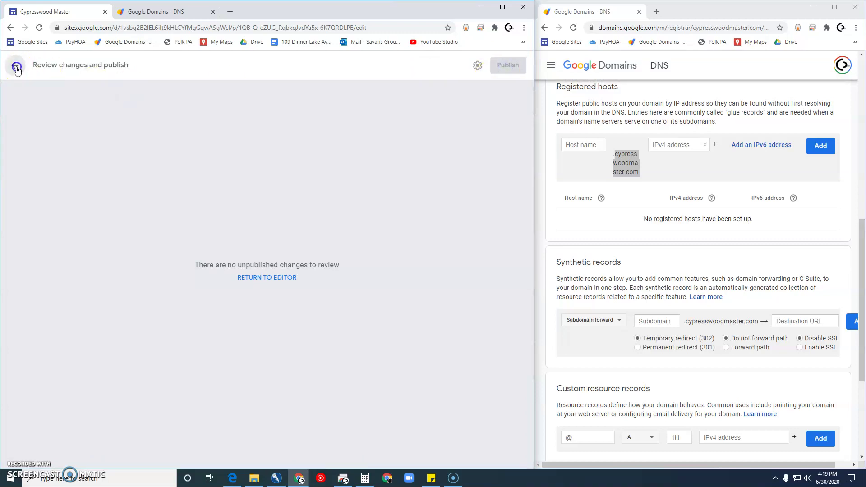
Step: Test the bare domain by loading cypresswoodmaster.com in a new browser tab
left_click(161, 12)
left_click(232, 12)
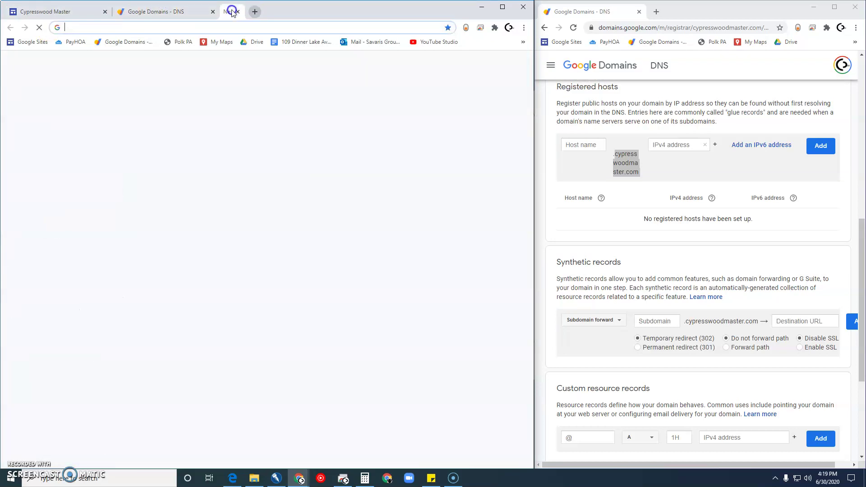
type("cypresswoodmaster.com")
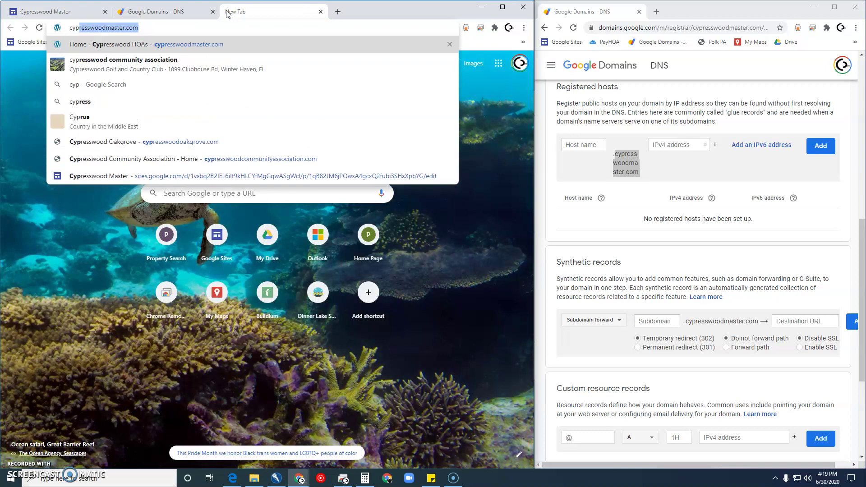
key("Return")
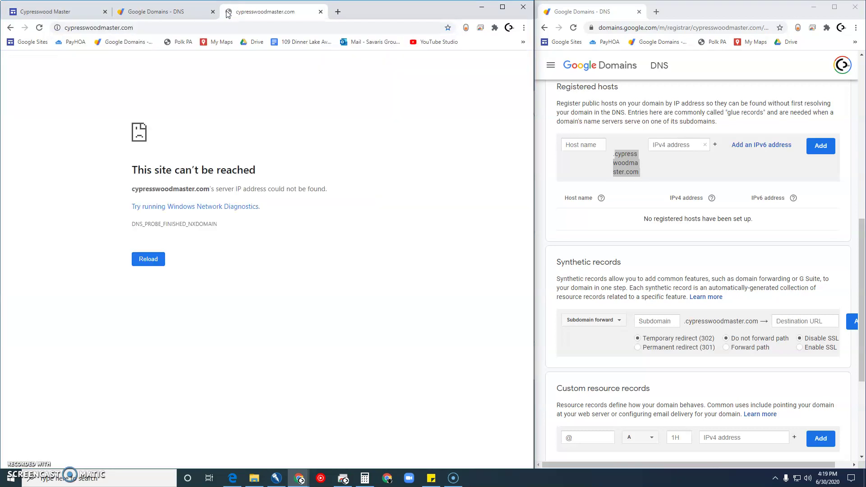
left_click(63, 27)
left_click(112, 25)
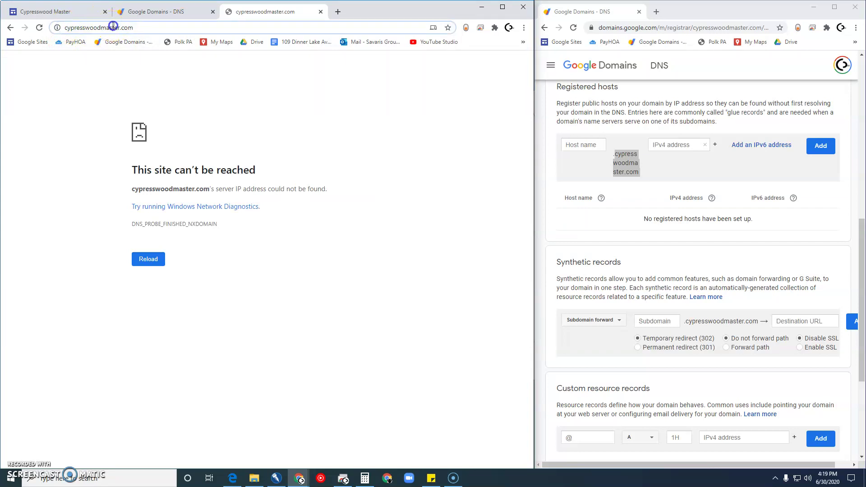
left_click(61, 28)
left_click(66, 28)
type("www.")
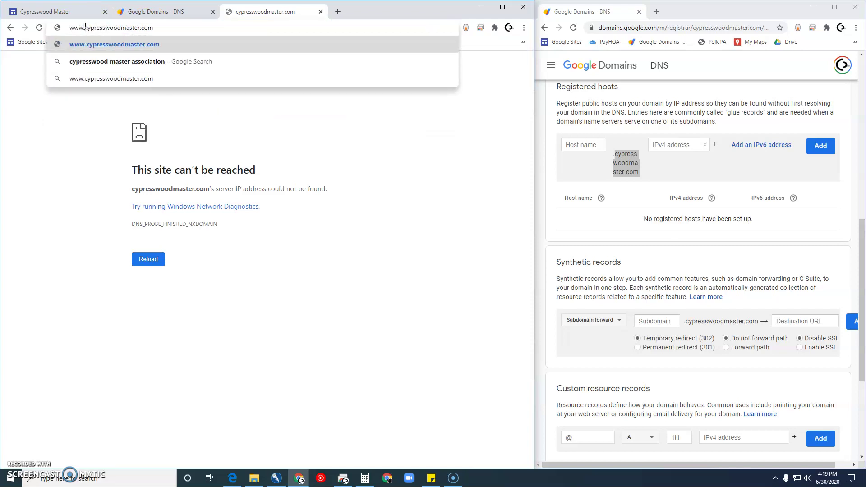
key("Return")
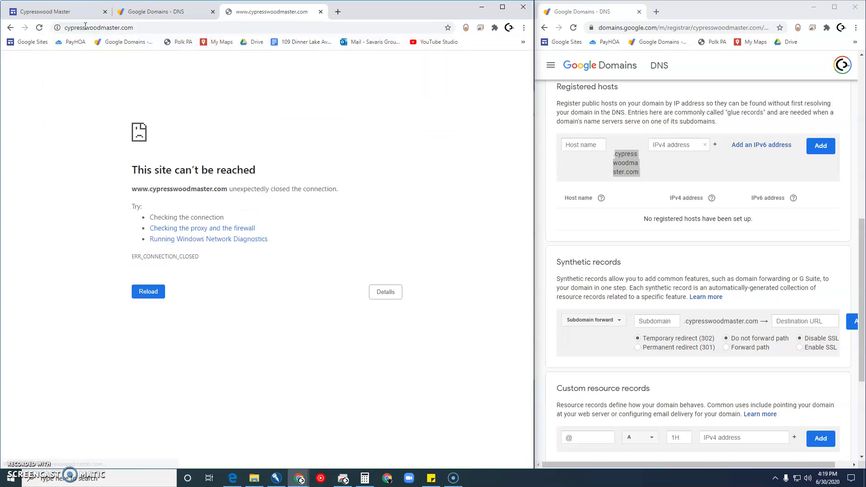
Step: Copy the tested web address and examine the custom resource records on the cypresswoodmaster.com DNS page
left_click(147, 28)
key("ctrl+c")
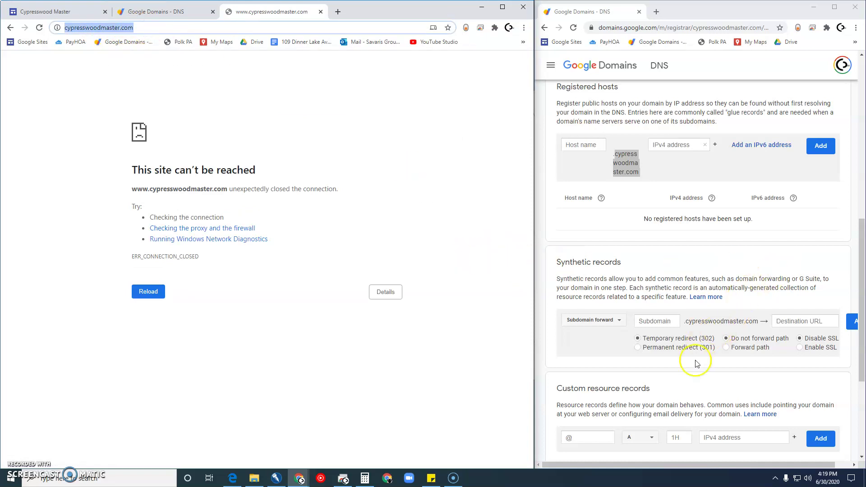
scroll(695, 364, "down", 4)
left_click_drag(590, 357, 554, 346)
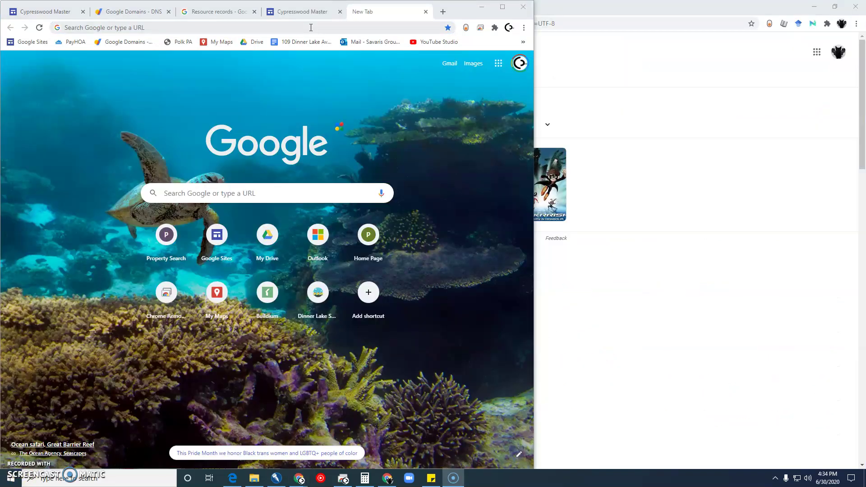
left_click(311, 27)
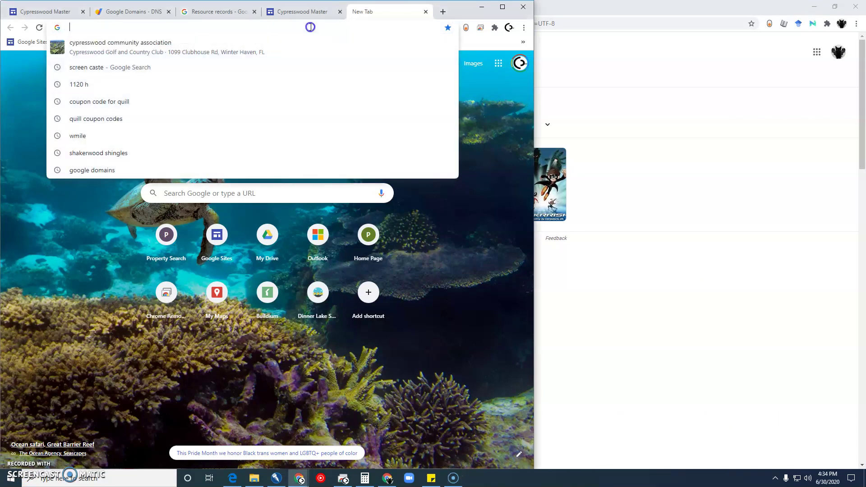
key("ctrl+v")
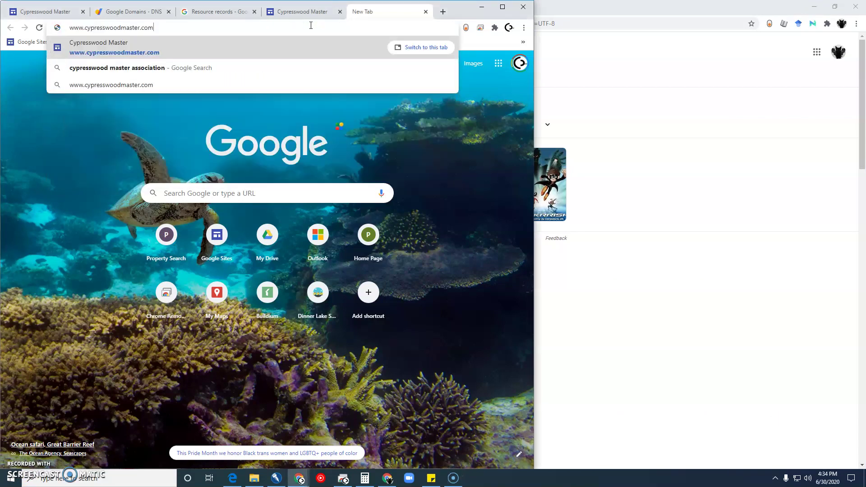
left_click(304, 37)
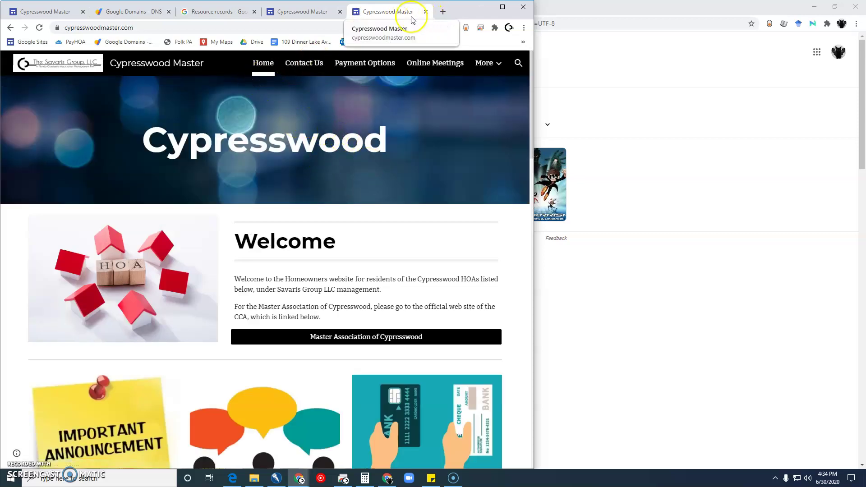
left_click(365, 28)
left_click(364, 28)
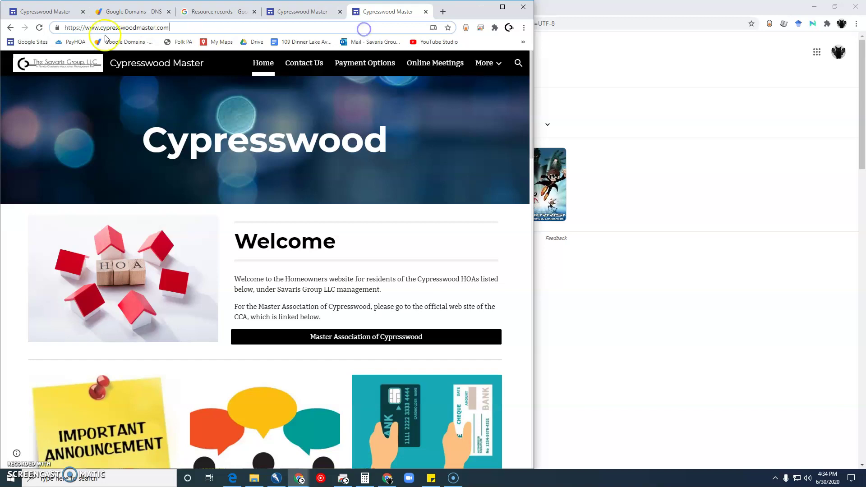
left_click_drag(100, 28, 3, 34)
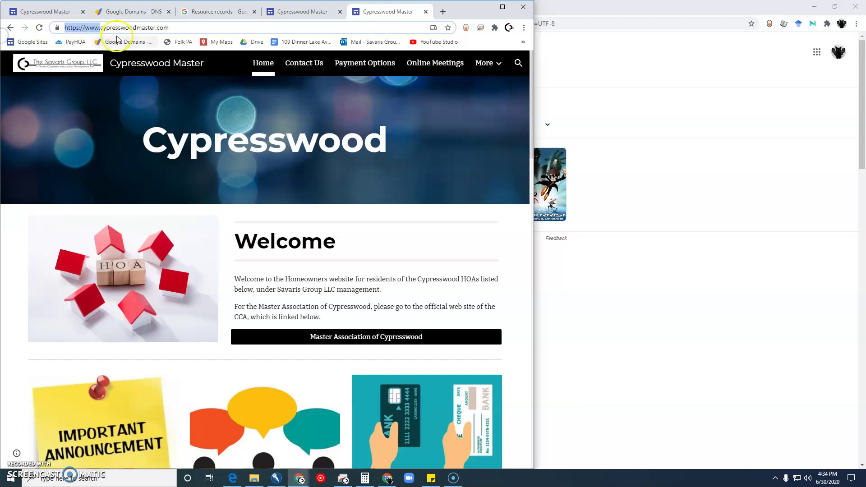
key("BackSpace")
key("Return")
left_click(169, 28)
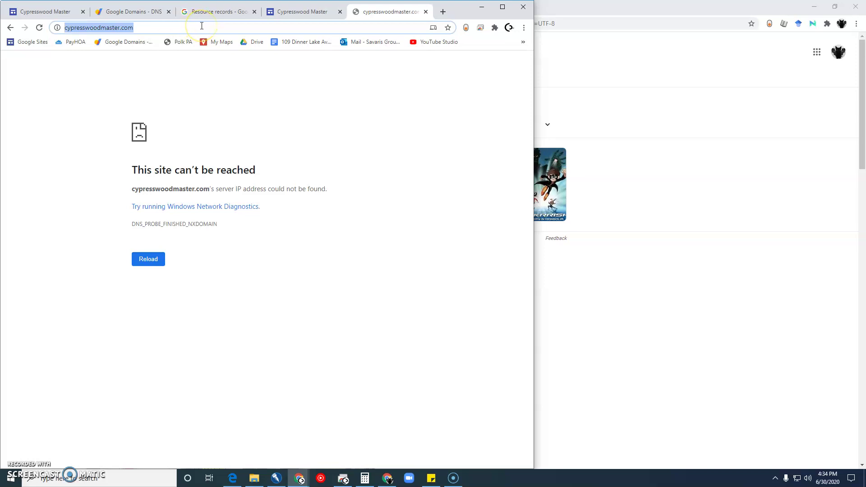
key("Home")
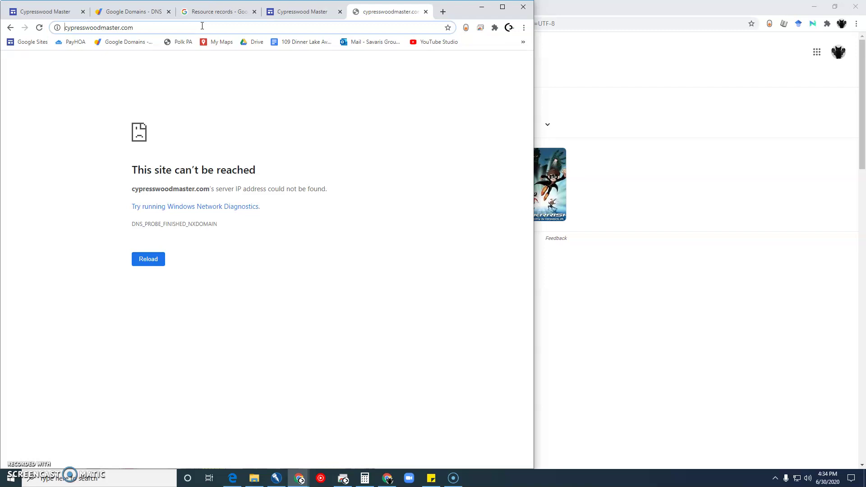
type("www.")
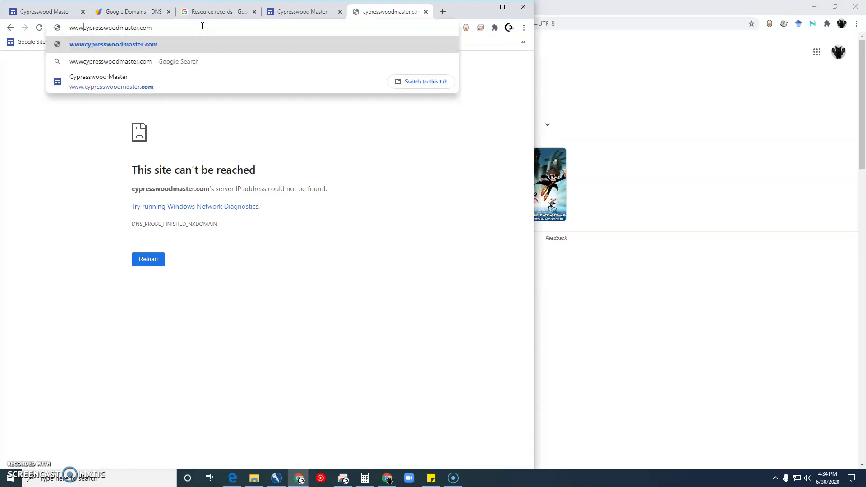
key("Return")
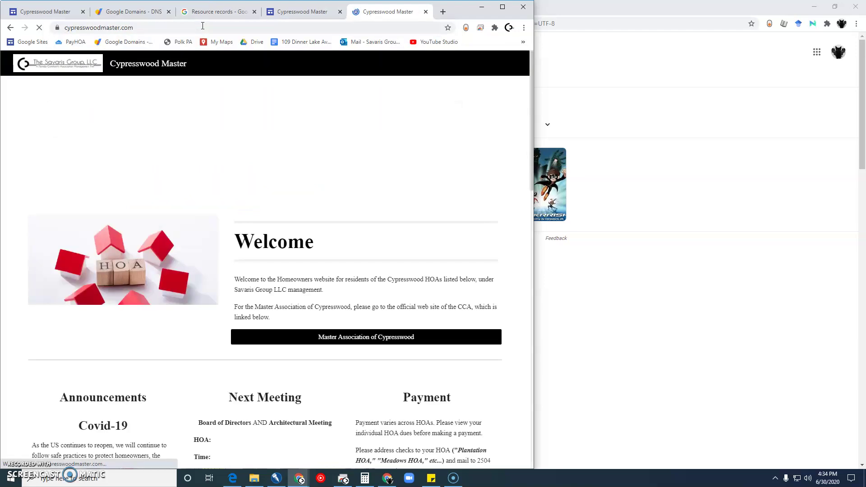